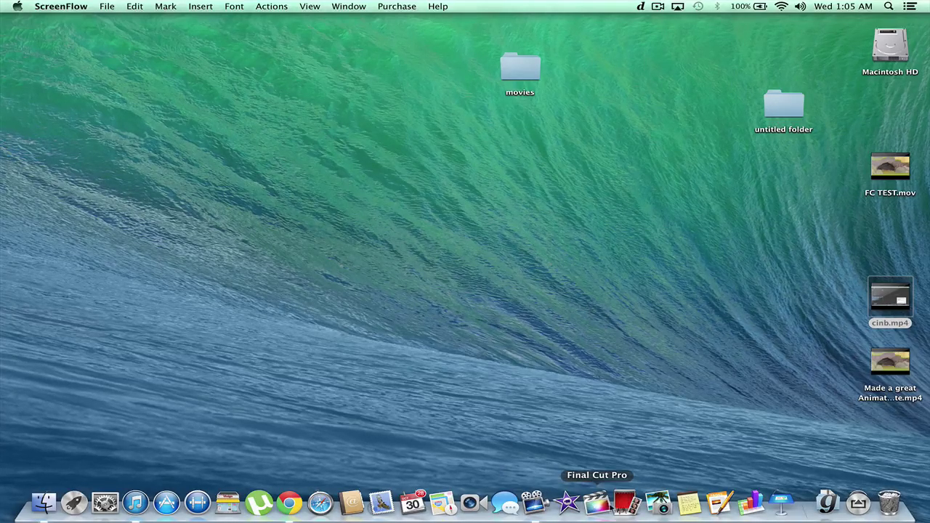
Launch Final Cut Pro and create New Project 5 with the default project settings.
left_click(597, 502)
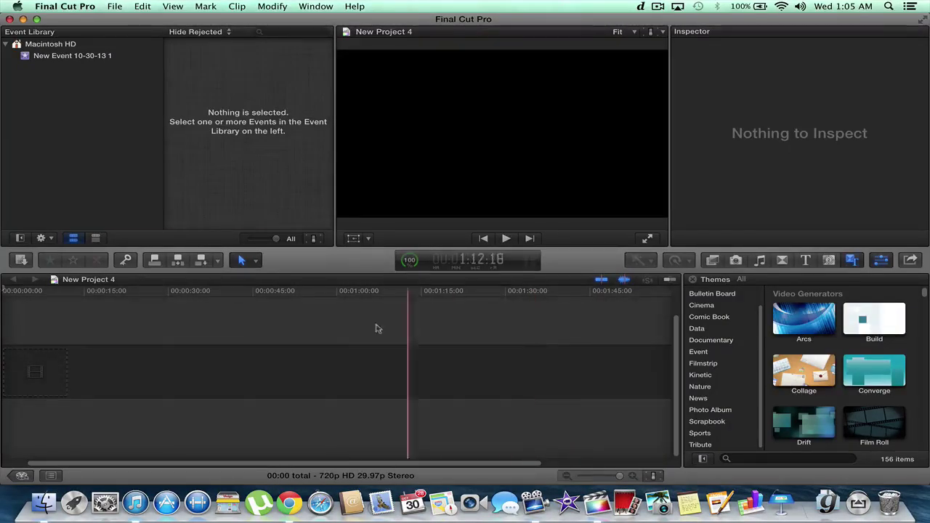
left_click(115, 5)
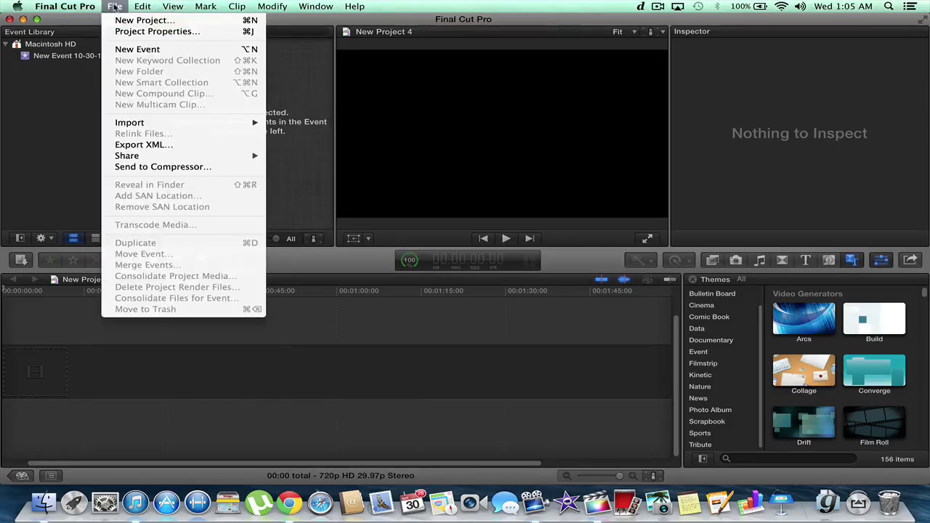
left_click(121, 20)
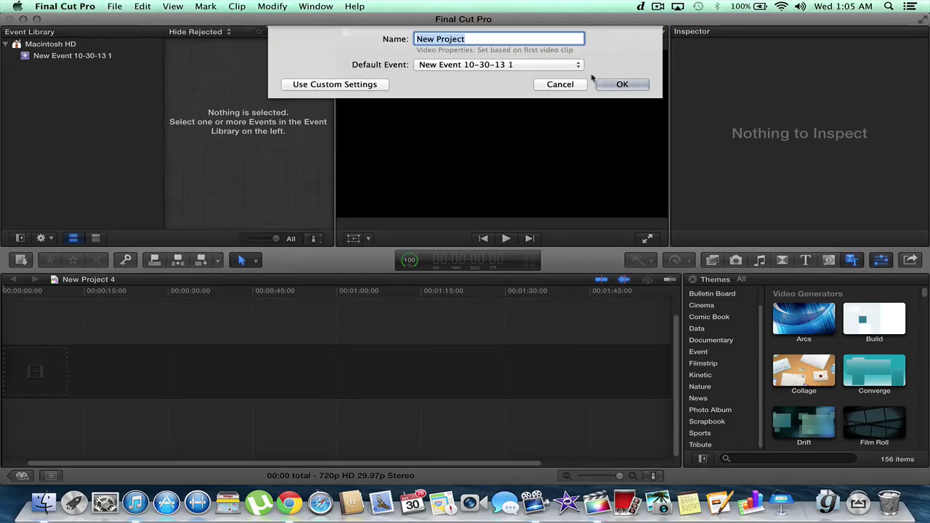
left_click(621, 83)
Create a new event and import cinb.mp4 from the Desktop into it.
left_click(115, 5)
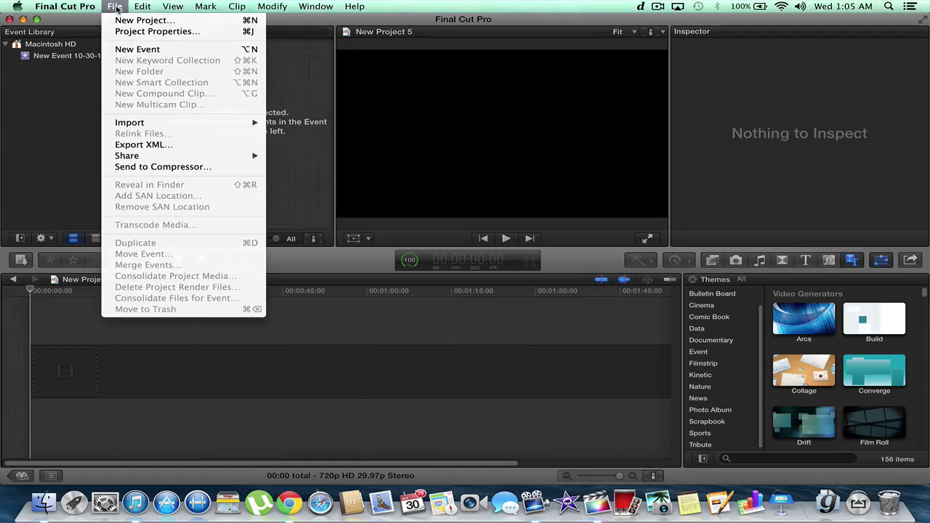
left_click(134, 50)
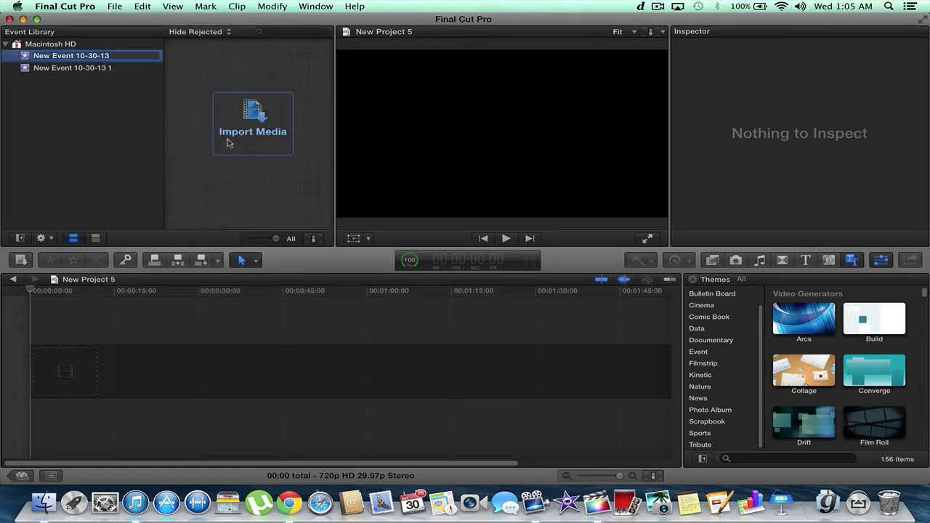
left_click(248, 129)
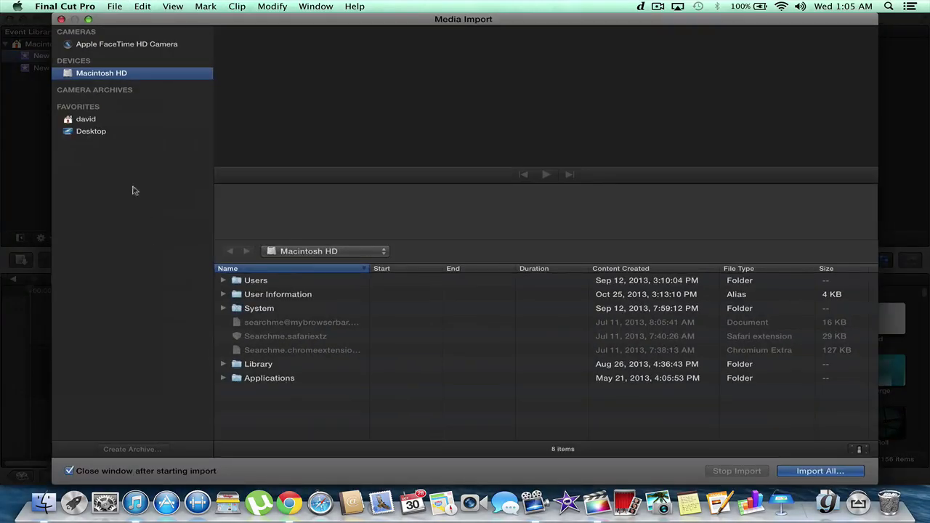
left_click(98, 133)
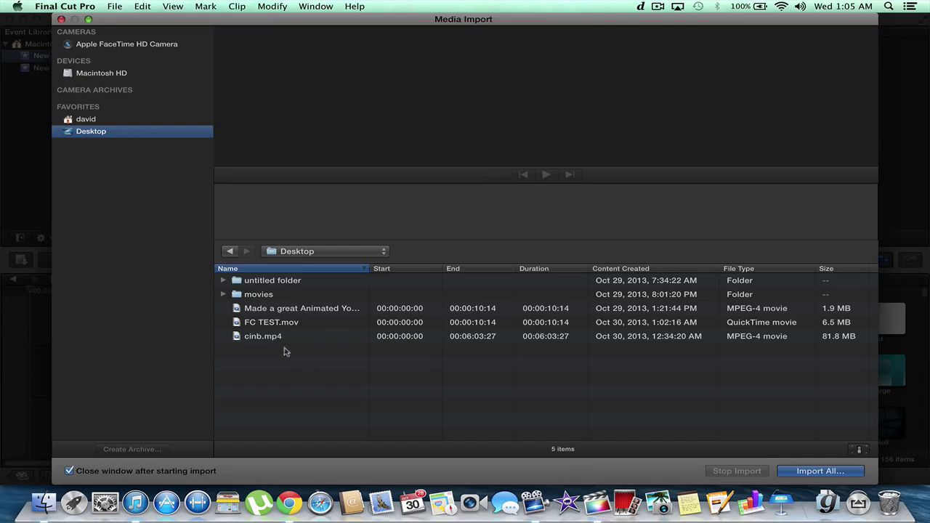
left_click(280, 338)
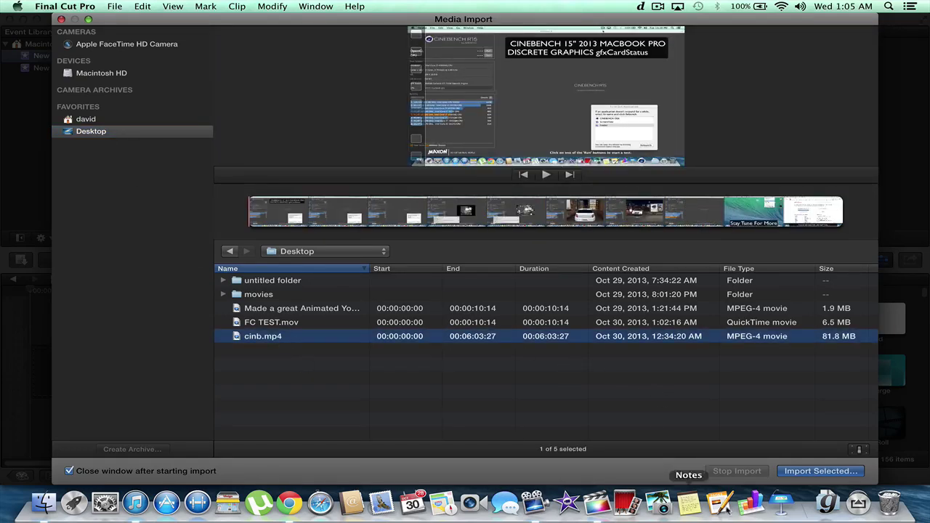
left_click(819, 471)
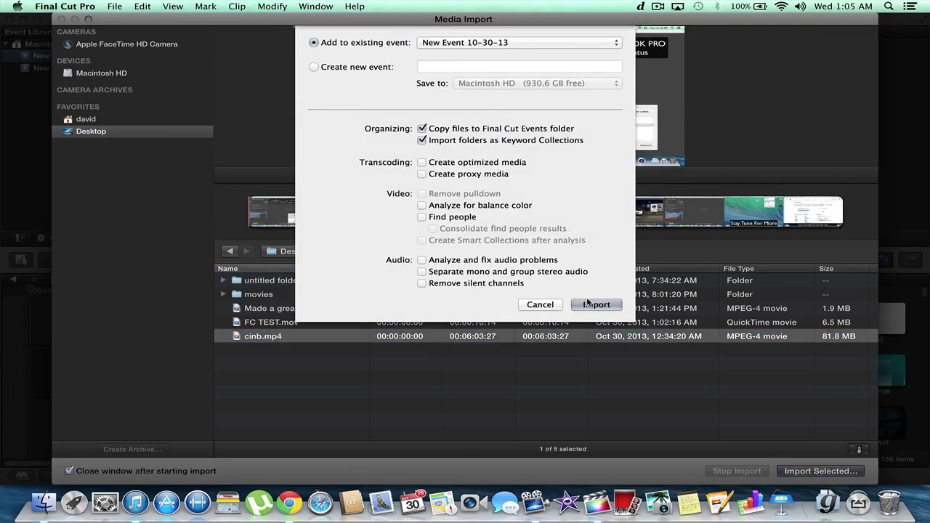
left_click(596, 304)
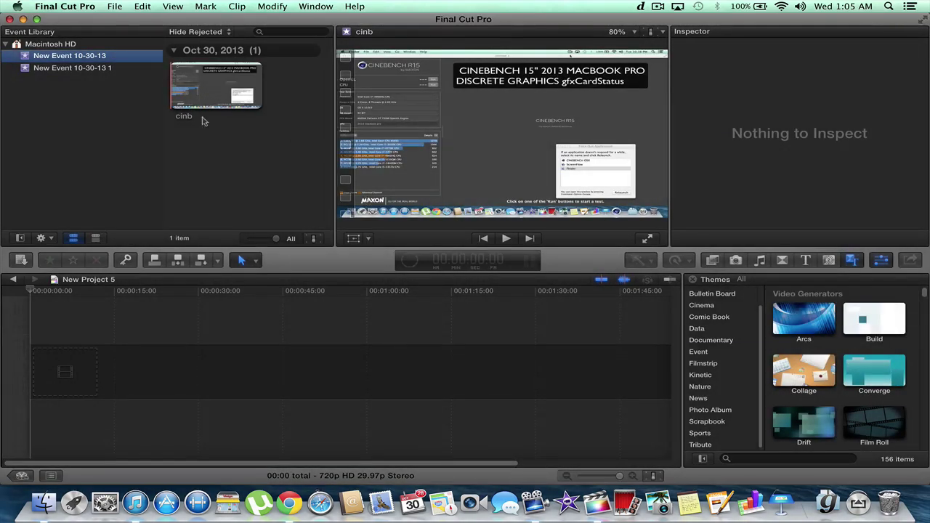
Import the animated Keynote intro clip from the Desktop into the same event.
right_click(210, 153)
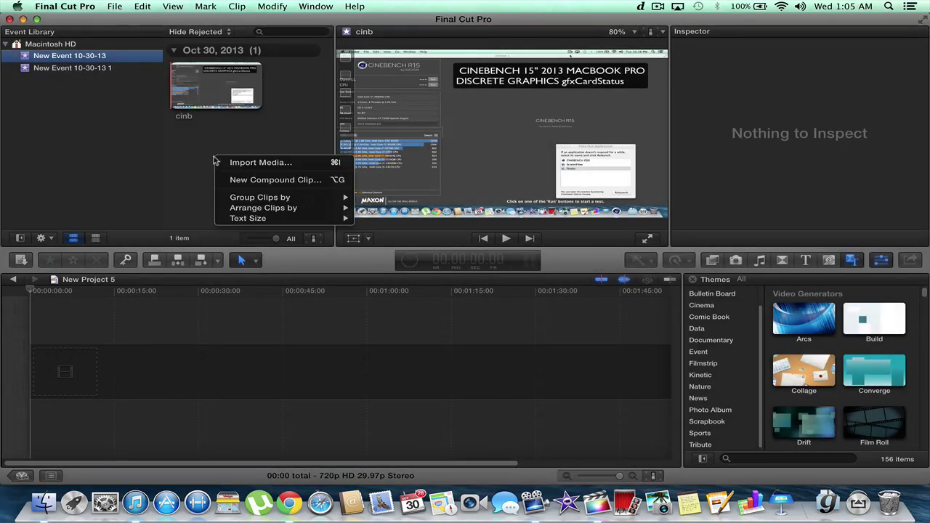
left_click(229, 161)
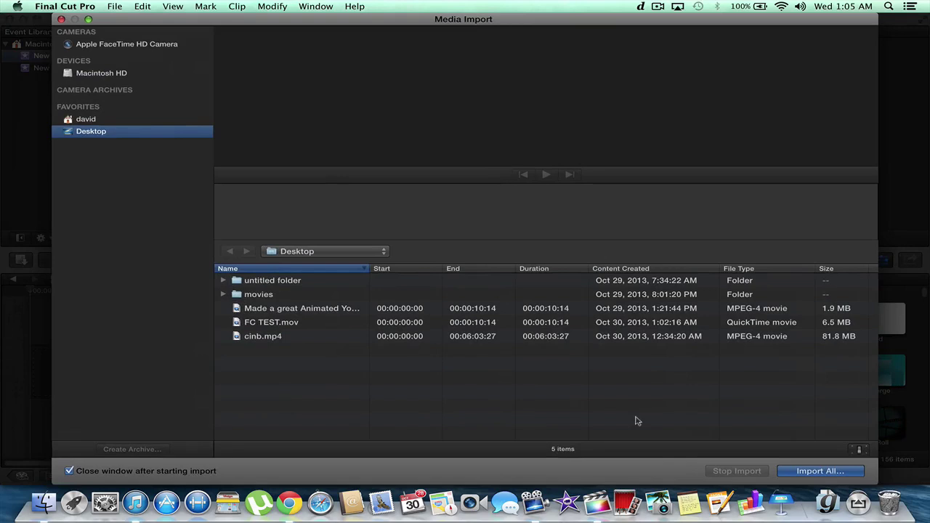
left_click(275, 308)
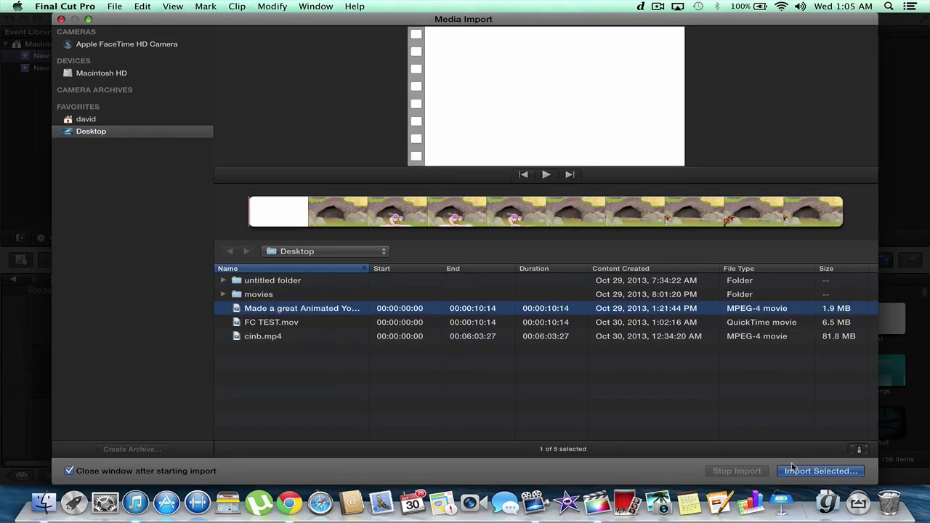
left_click(798, 471)
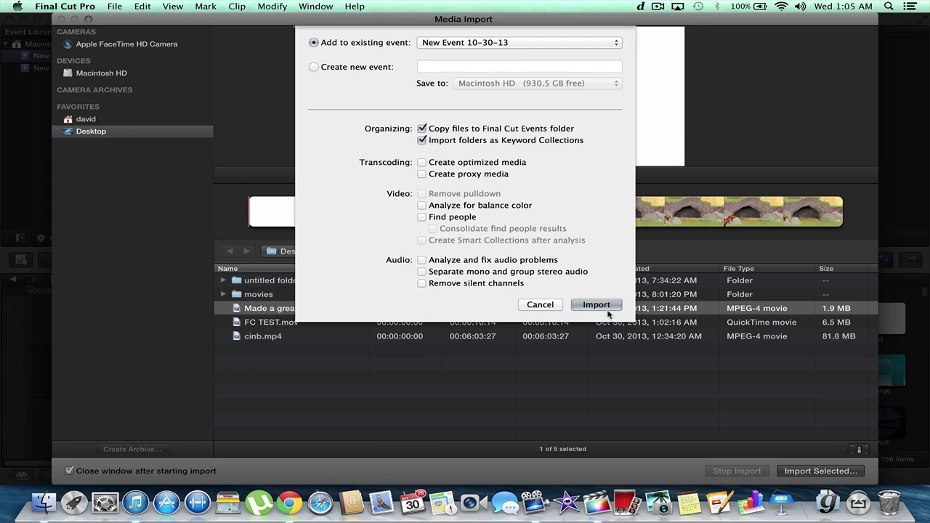
left_click(596, 304)
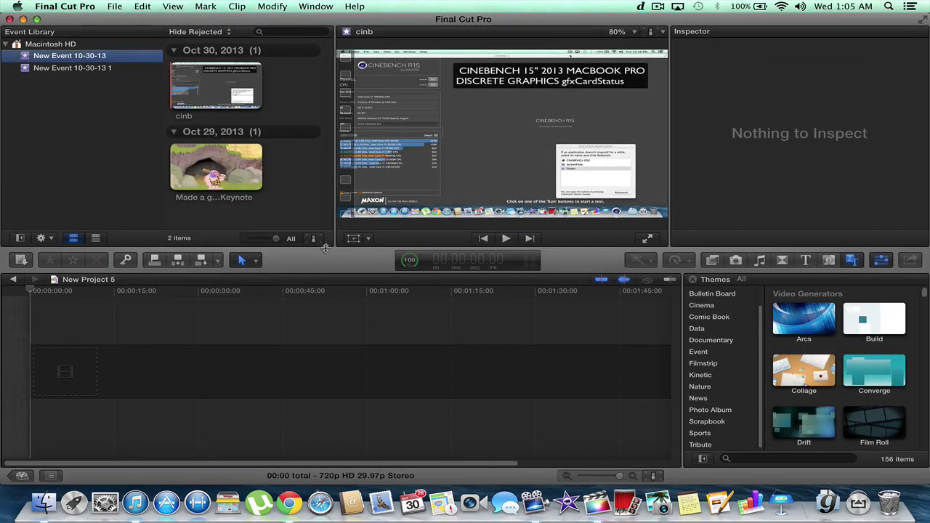
Open cinb in the timeline, zoom out, and append the animated intro clip after it.
left_click(210, 84)
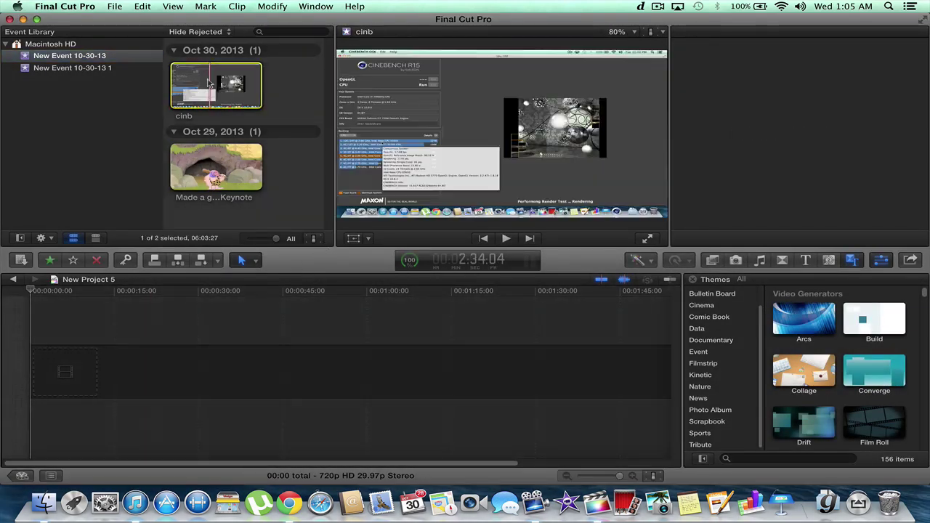
right_click(210, 85)
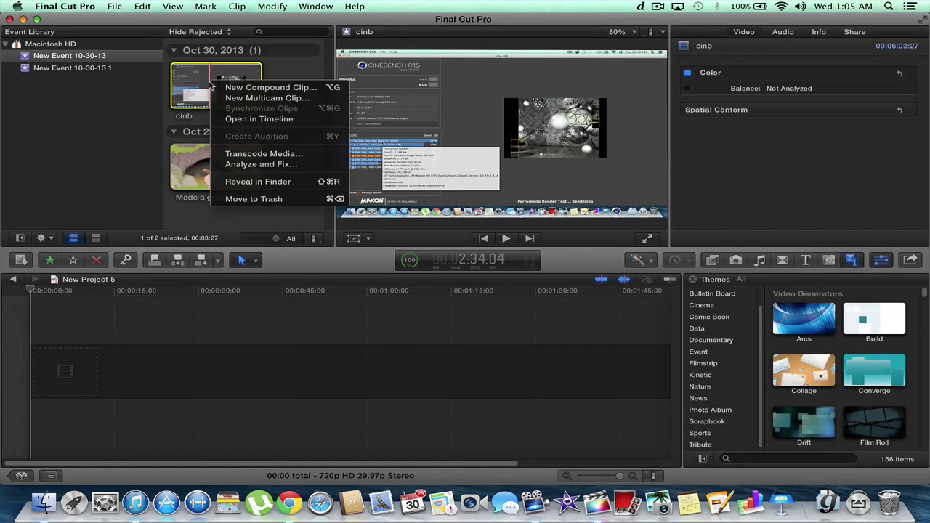
left_click(225, 119)
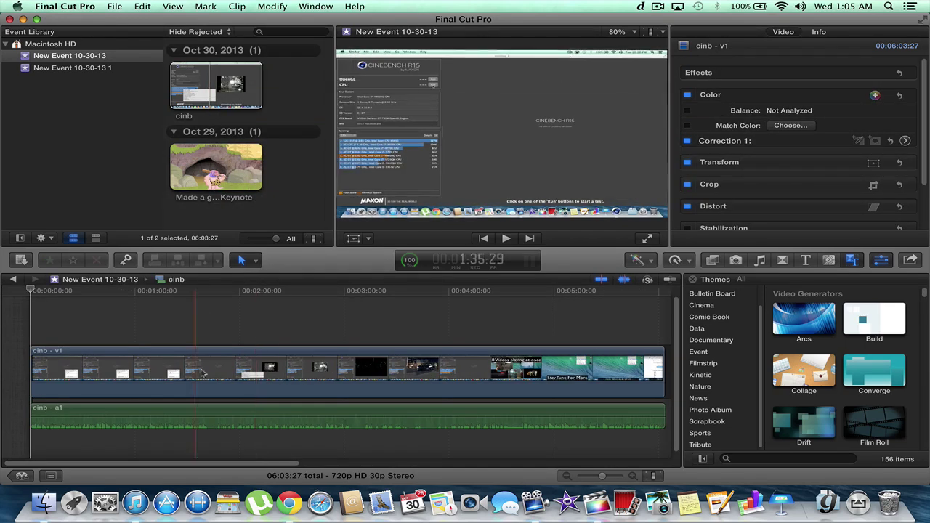
left_click_drag(597, 475, 593, 476)
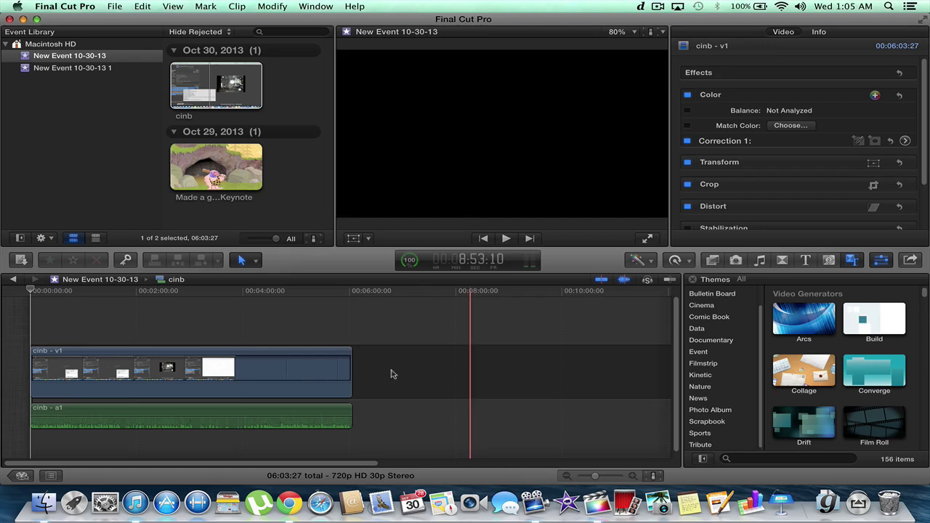
left_click(207, 154)
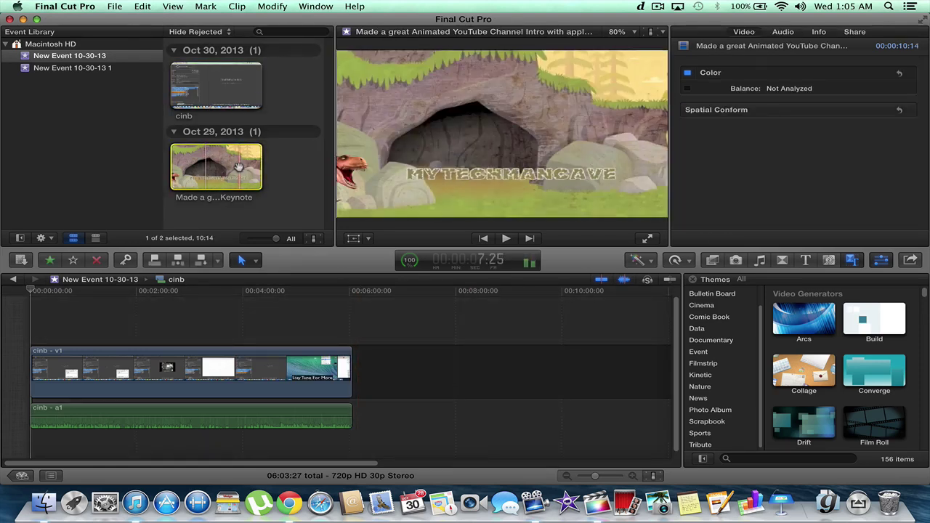
left_click_drag(224, 166, 411, 376)
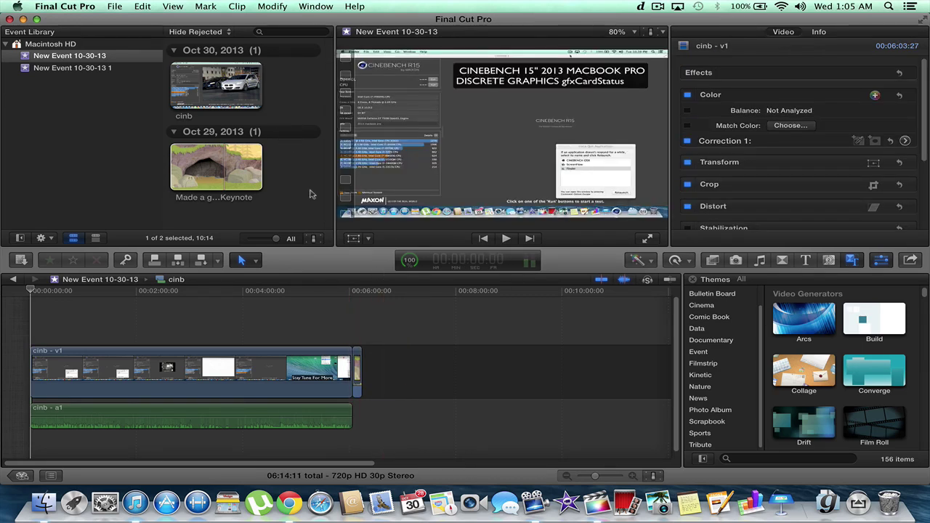
left_click(195, 109)
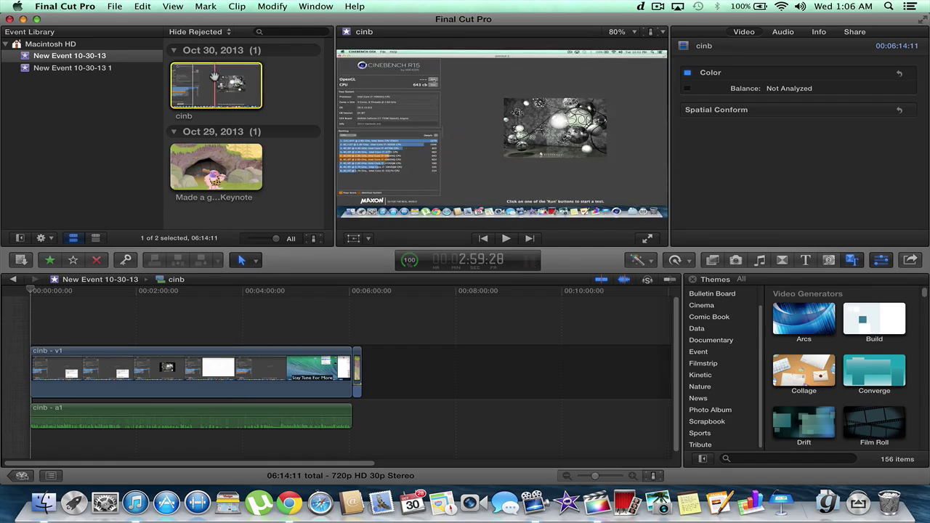
Open the Export File dialog for cinb and review its H.264 1280 x 720 settings.
left_click(115, 5)
mouse_move(136, 9)
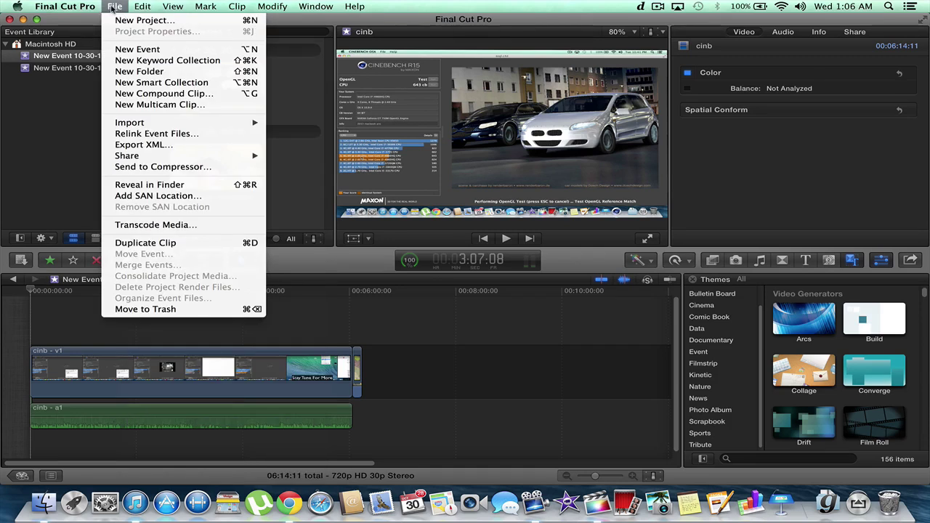
mouse_move(128, 156)
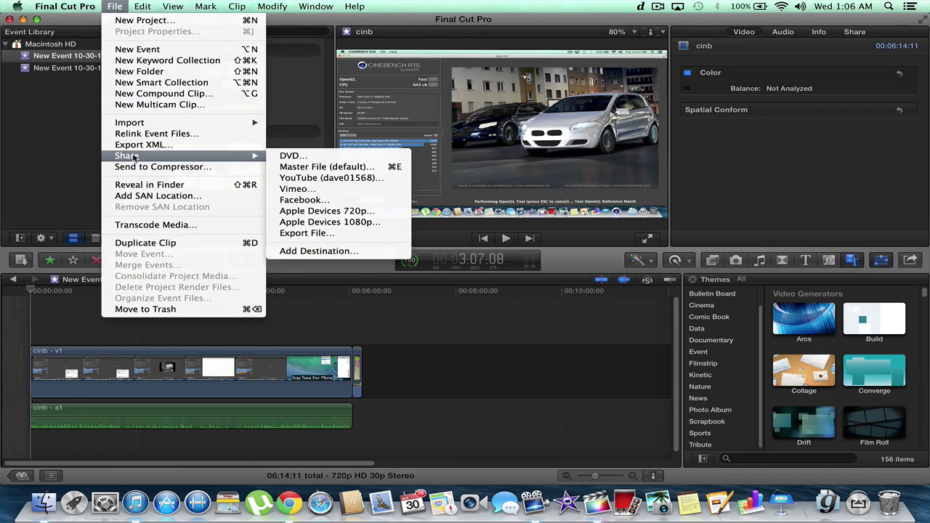
left_click(304, 233)
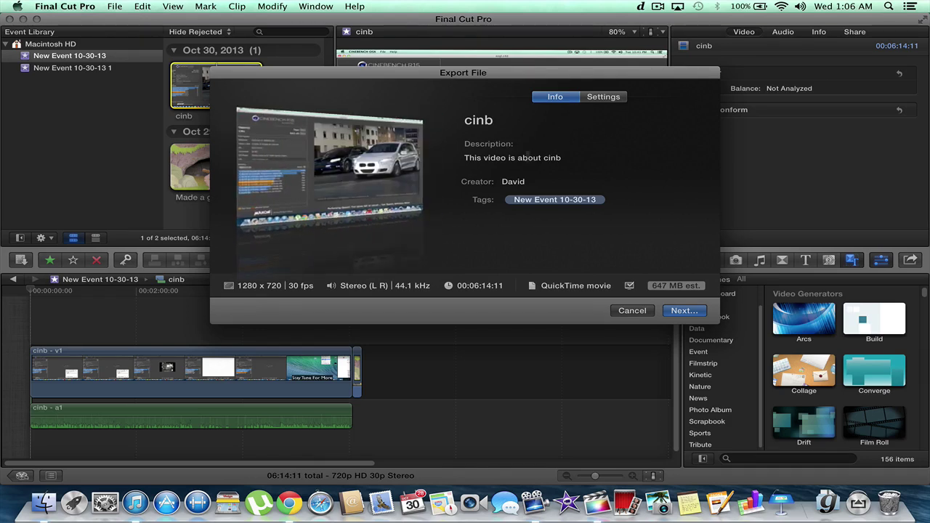
left_click(609, 96)
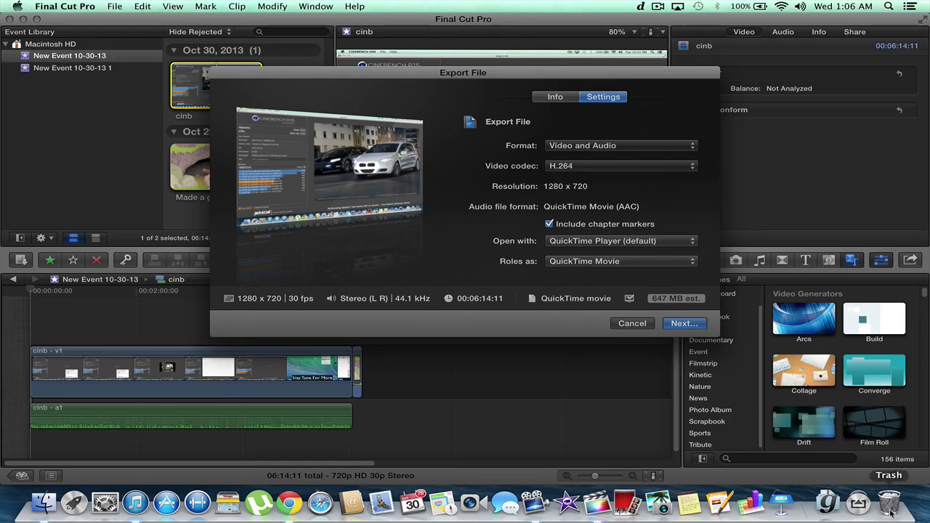
Launch iCheckClock from the Dock's Applications stack to time the export.
left_click(859, 505)
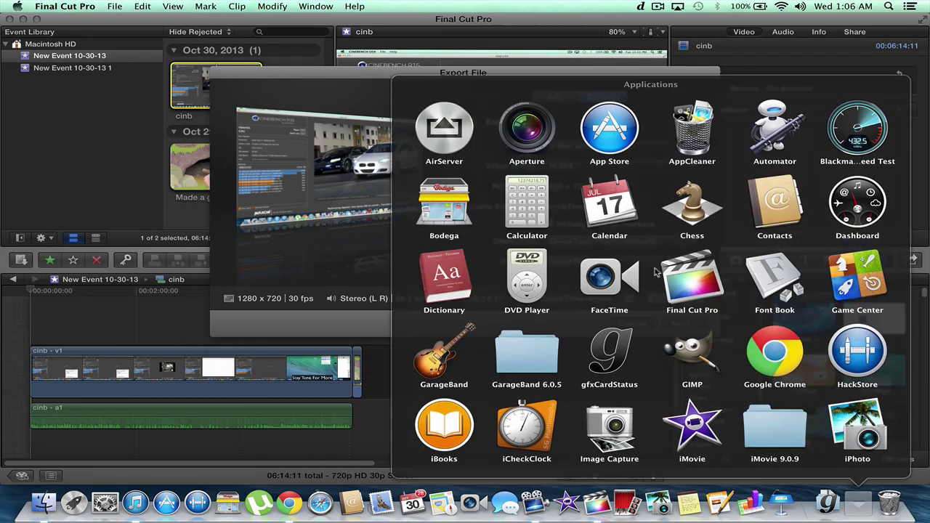
scroll(663, 296, "down", 5)
scroll(662, 296, "down", 3)
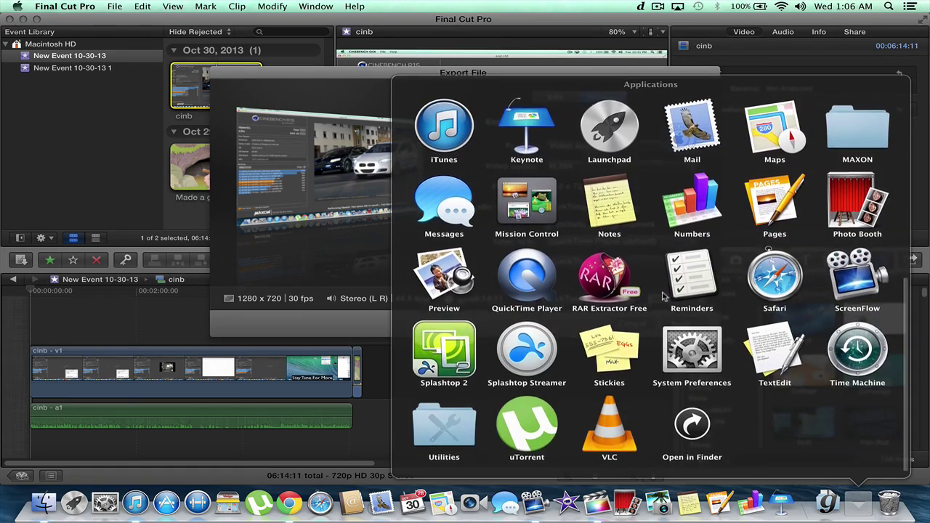
scroll(663, 296, "up", 5)
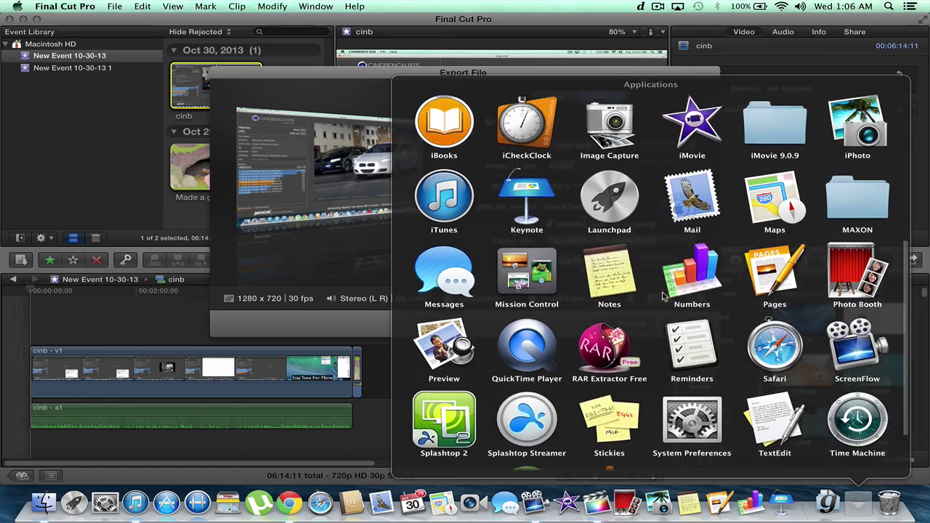
scroll(663, 296, "up", 3)
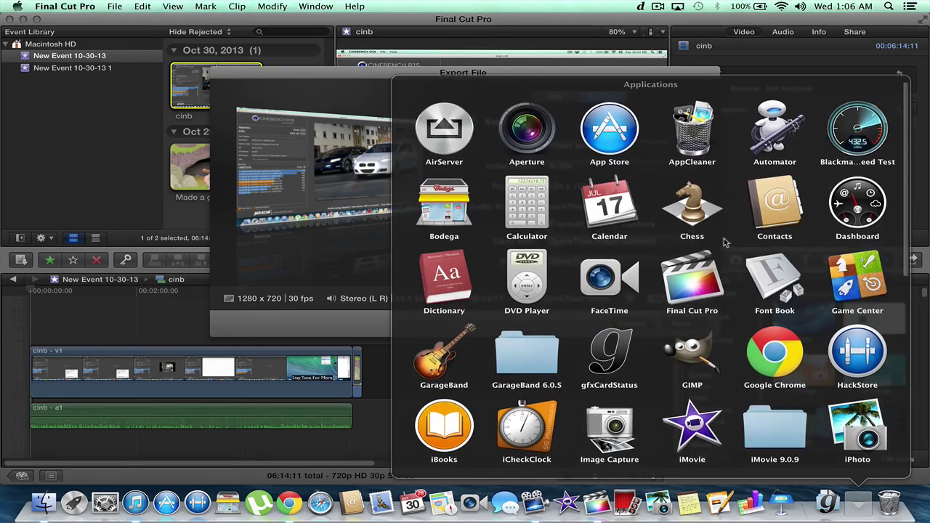
scroll(705, 331, "down", 2)
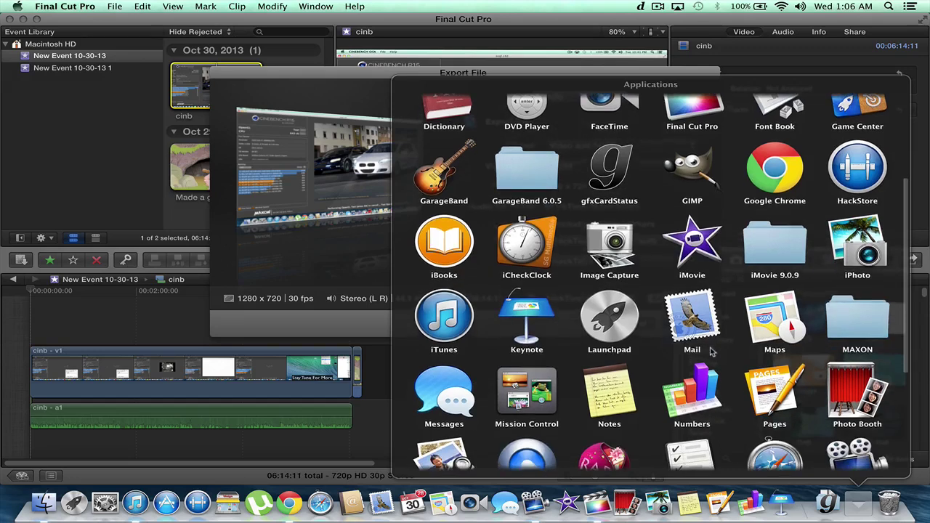
scroll(713, 352, "down", 1)
left_click(527, 188)
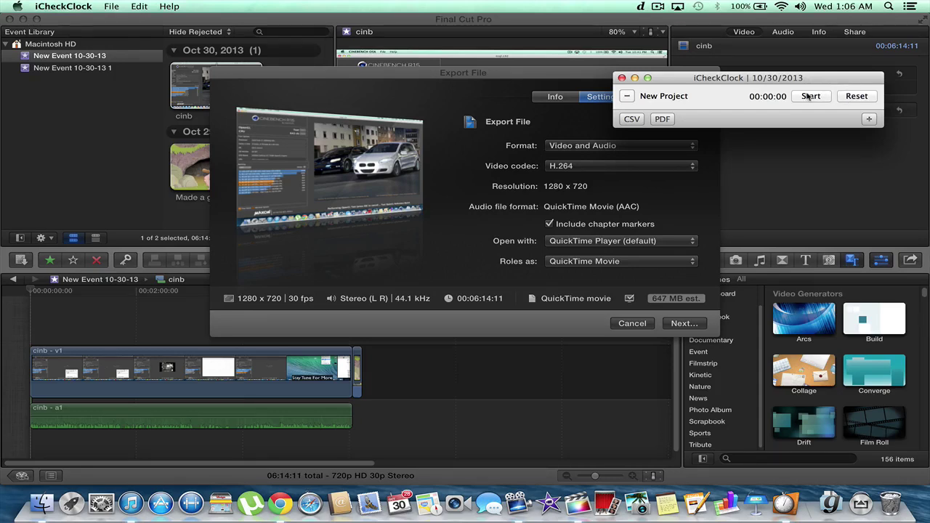
Name the export FCT, keep Desktop as its location, and save to start exporting.
left_click(686, 326)
left_click(686, 325)
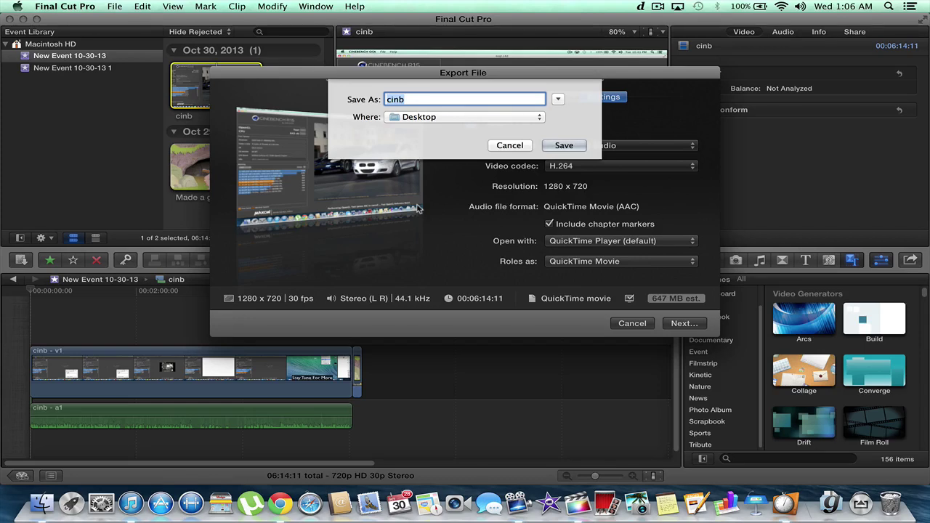
type("FCT")
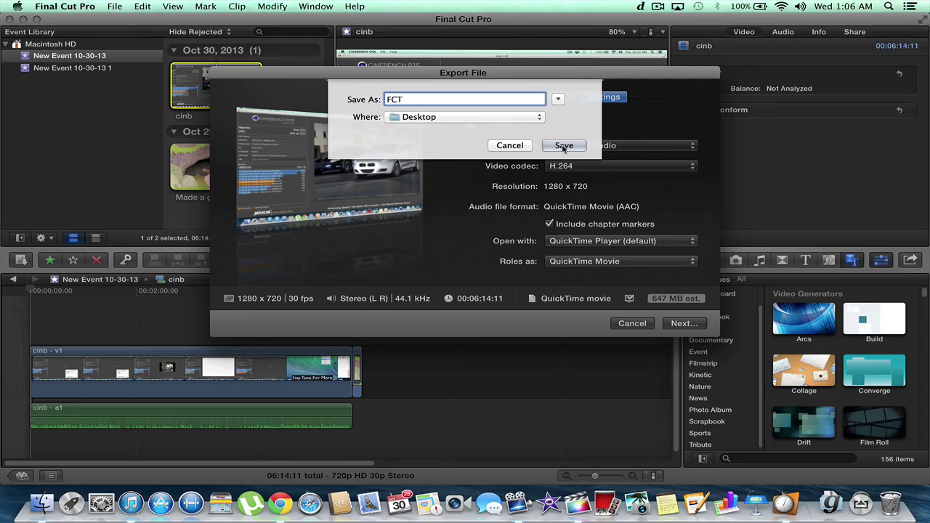
left_click(785, 503)
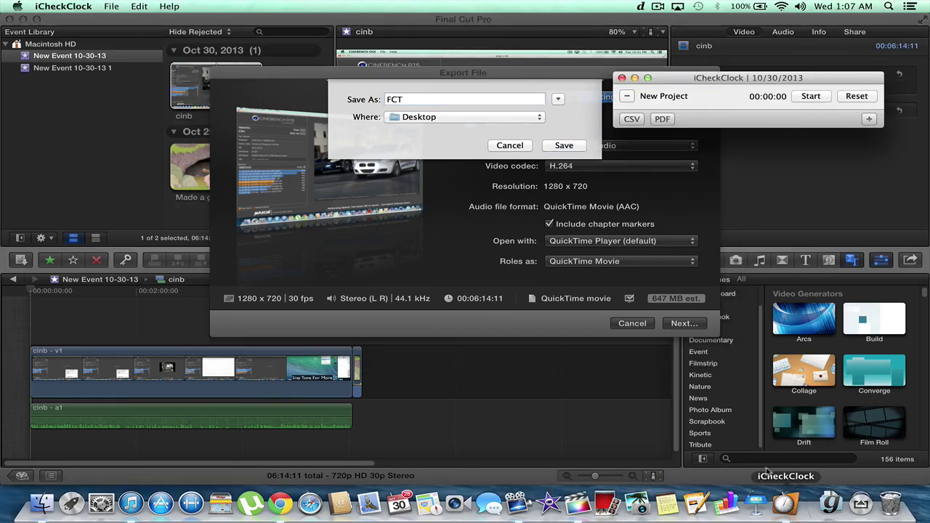
left_click(565, 146)
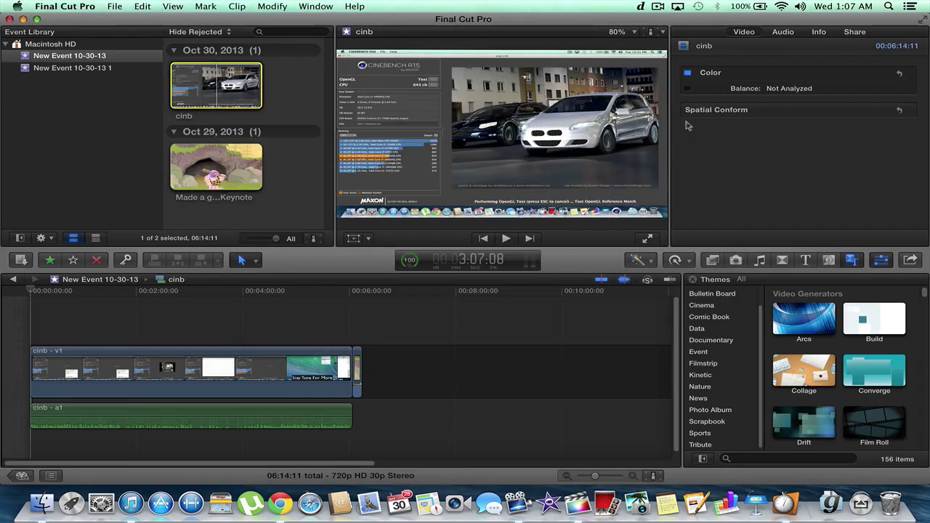
Start the iCheckClock stopwatch and check the export's Sharing progress in Background Tasks.
left_click(831, 503)
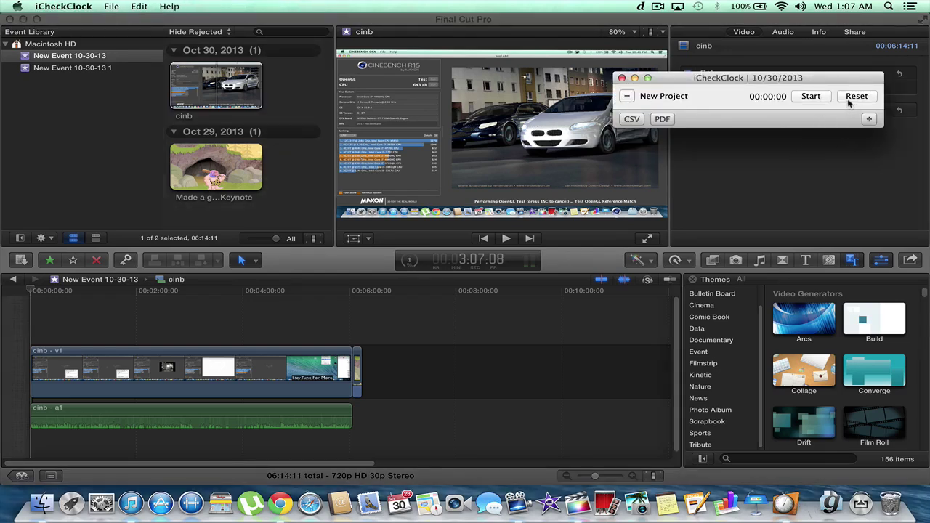
left_click(812, 99)
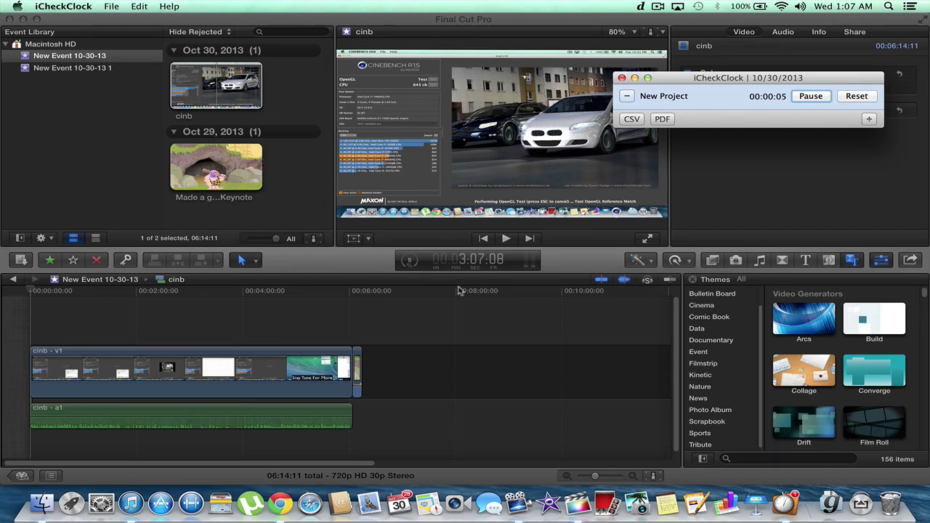
left_click(408, 261)
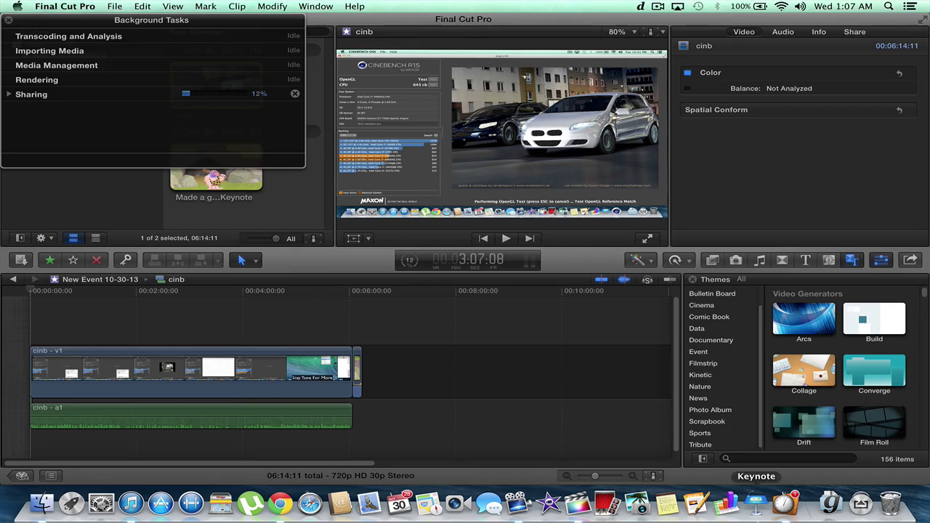
left_click(787, 504)
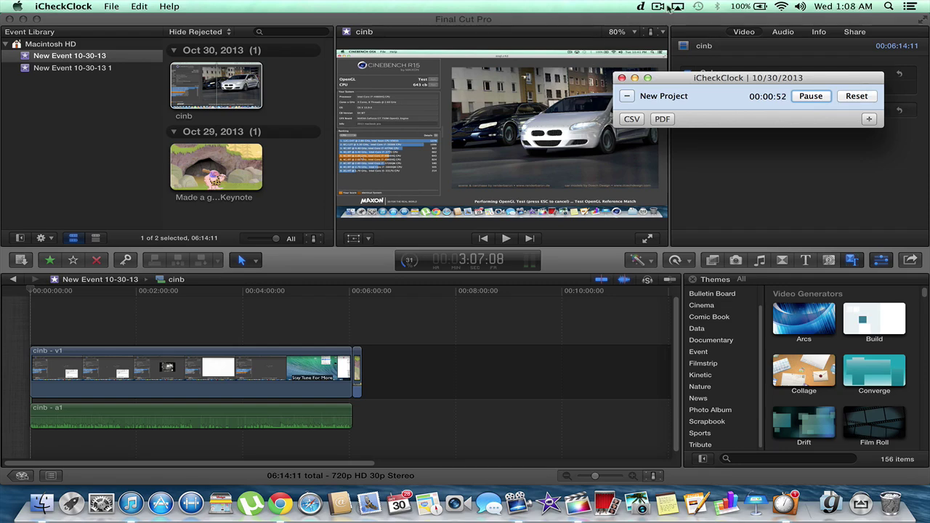
Monitor the export as it climbs to 49% and check the active graphics card.
left_click(910, 6)
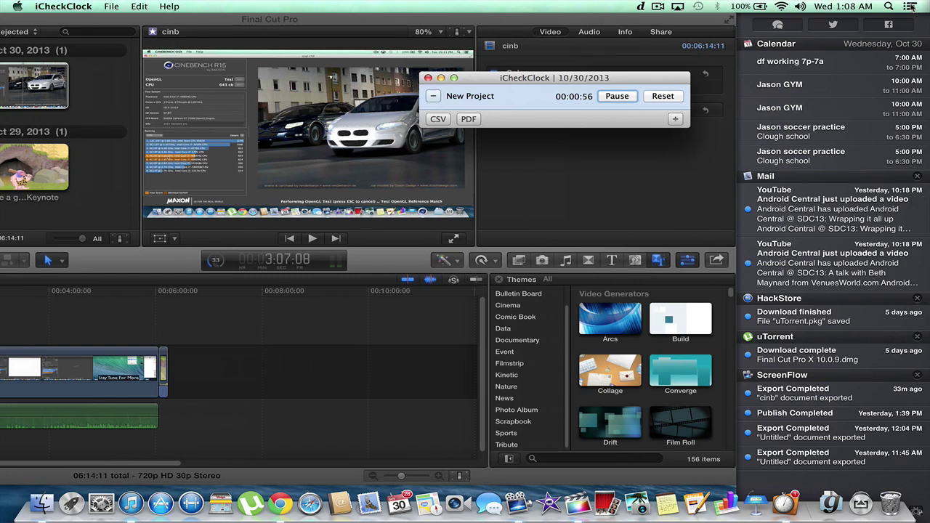
left_click(910, 6)
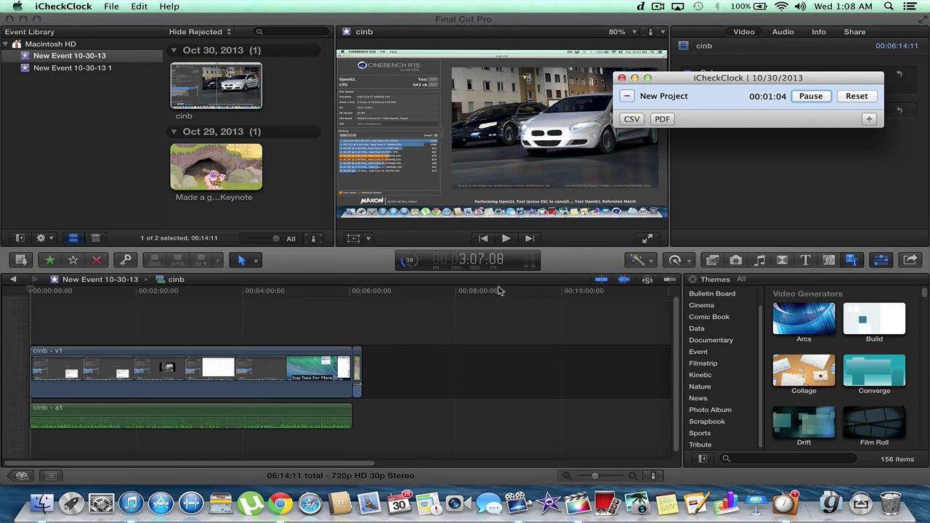
left_click(409, 261)
left_click(409, 261)
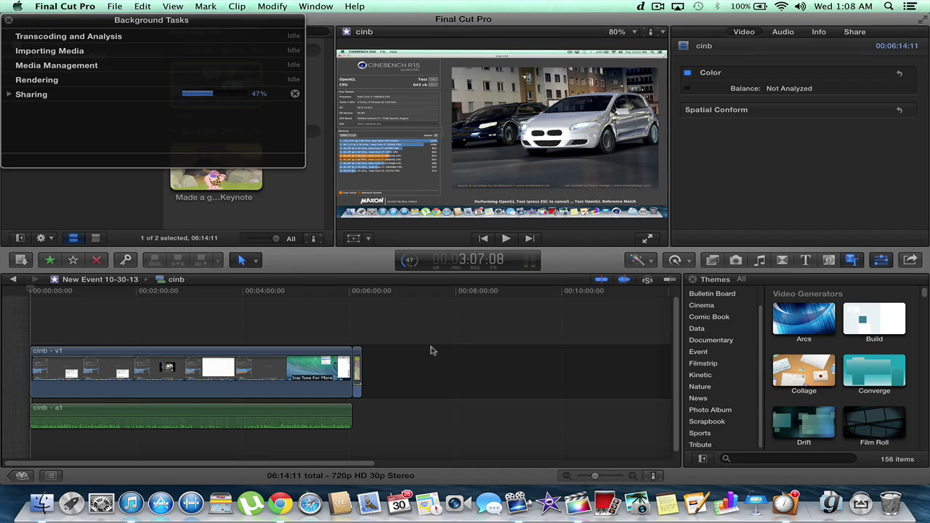
left_click(640, 6)
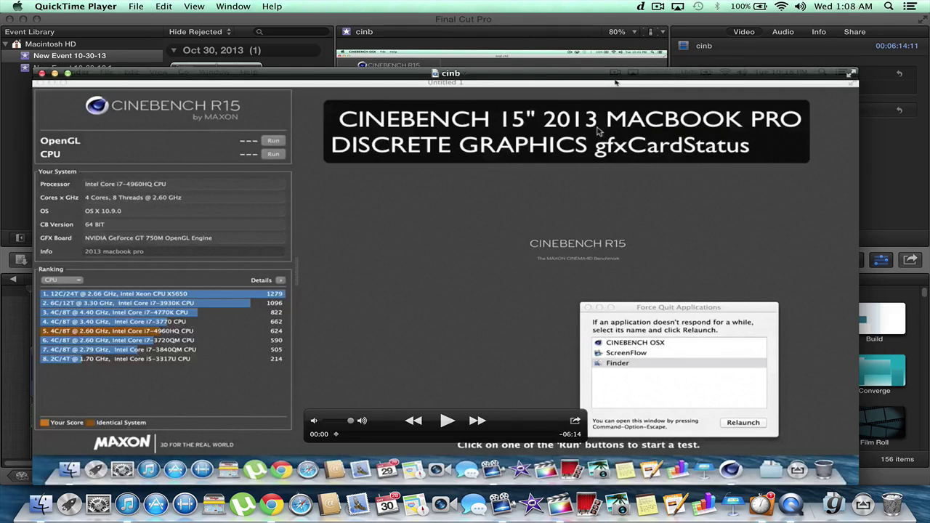
Play the exported cinb movie, skip through to its outro, then close the window.
left_click(449, 420)
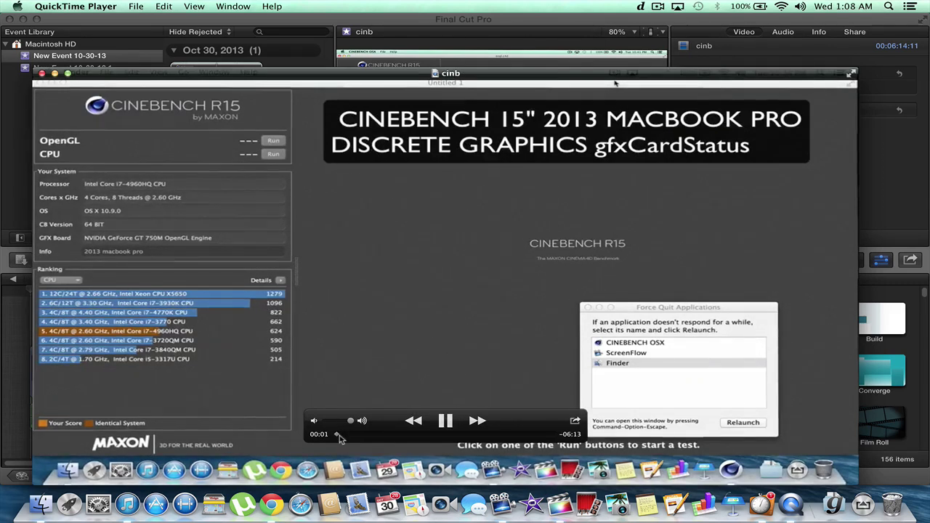
left_click(429, 434)
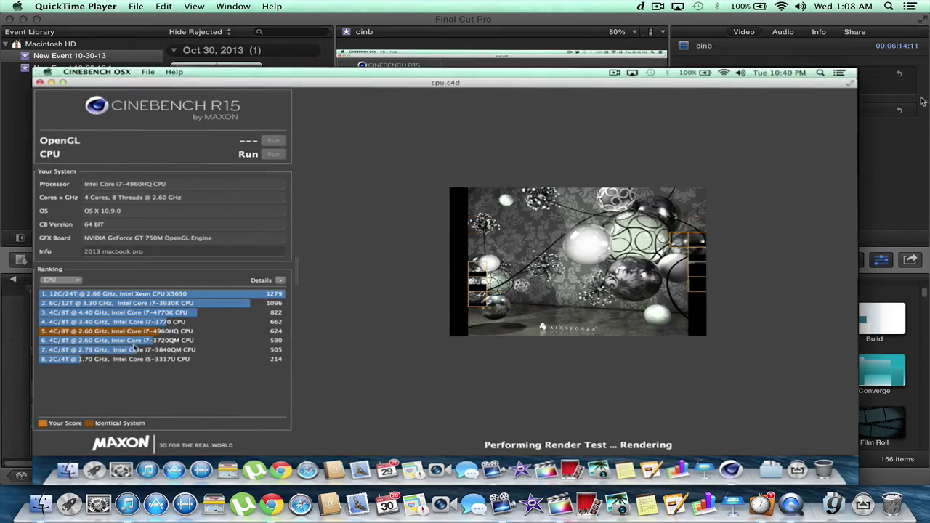
left_click(762, 504)
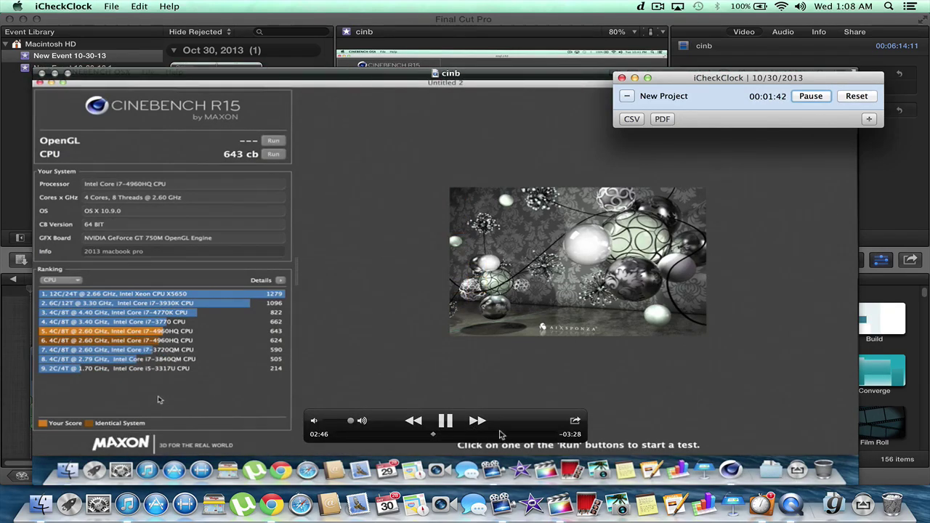
left_click(500, 435)
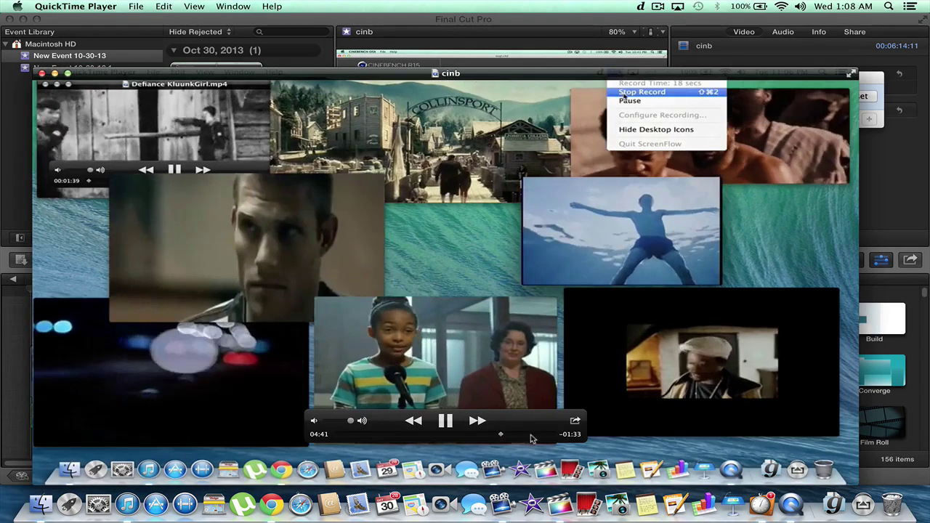
left_click(533, 434)
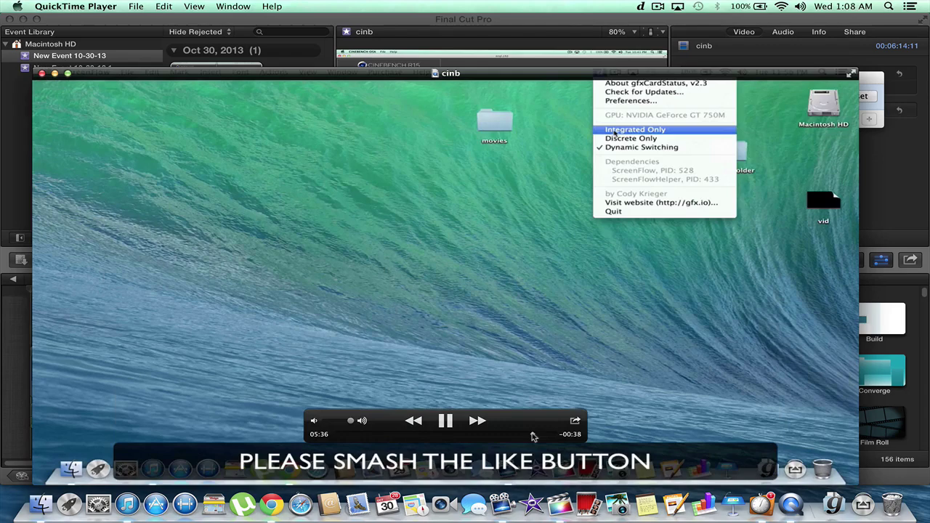
left_click(550, 435)
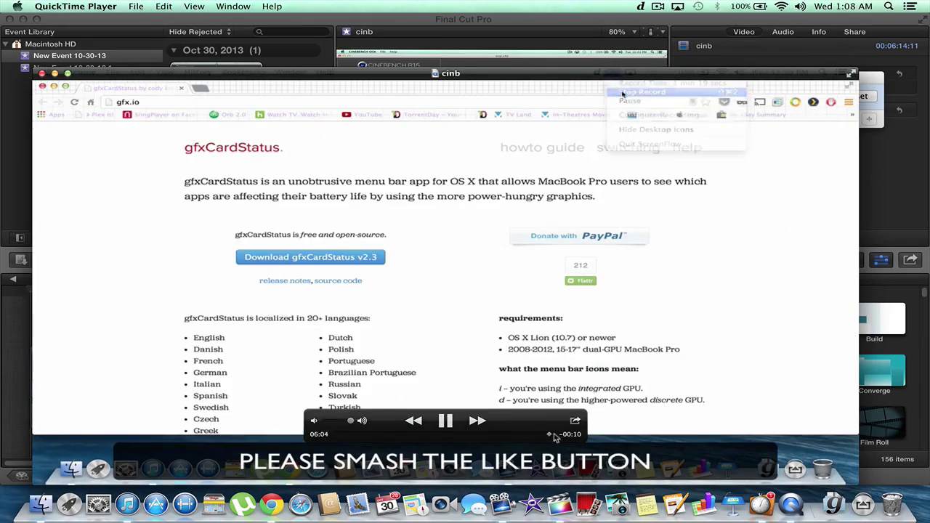
left_click(554, 434)
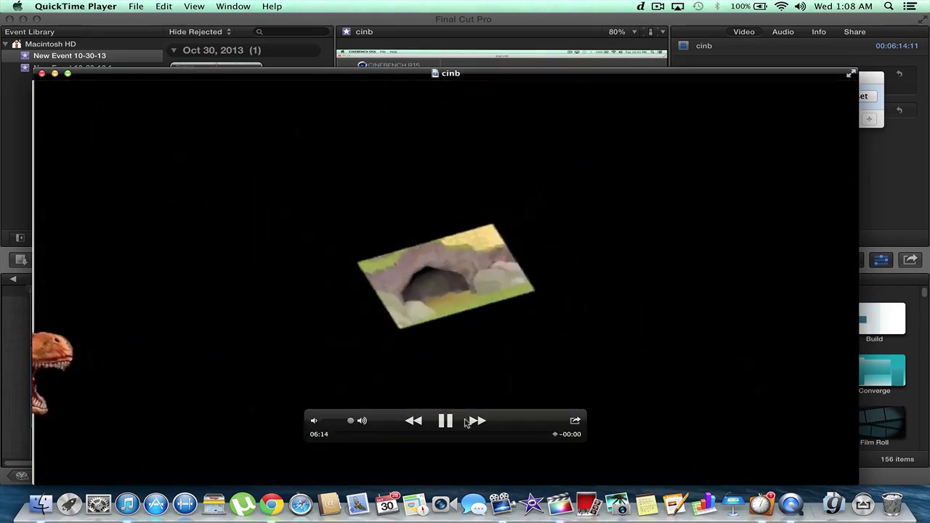
left_click(446, 421)
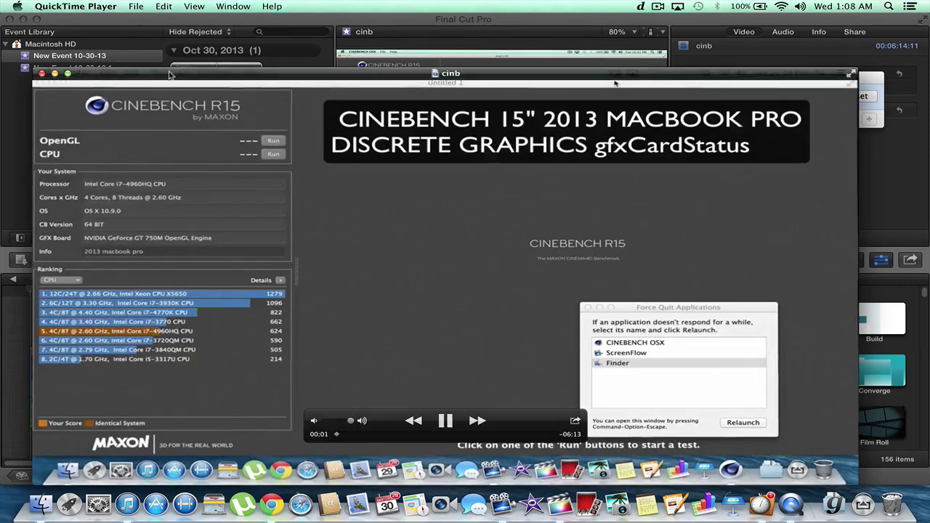
left_click(41, 73)
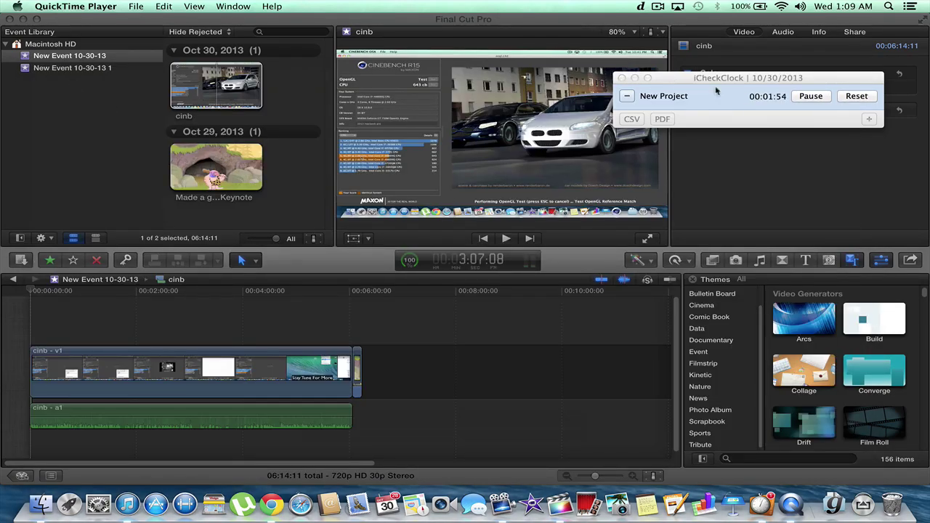
Close the iCheckClock window and quit gfxCardStatus from its menu-bar menu.
left_click(622, 78)
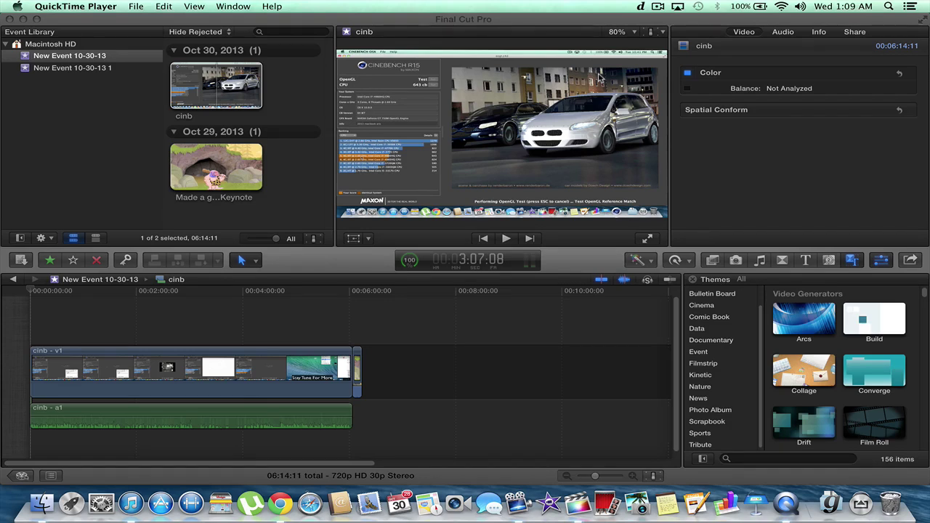
left_click(640, 7)
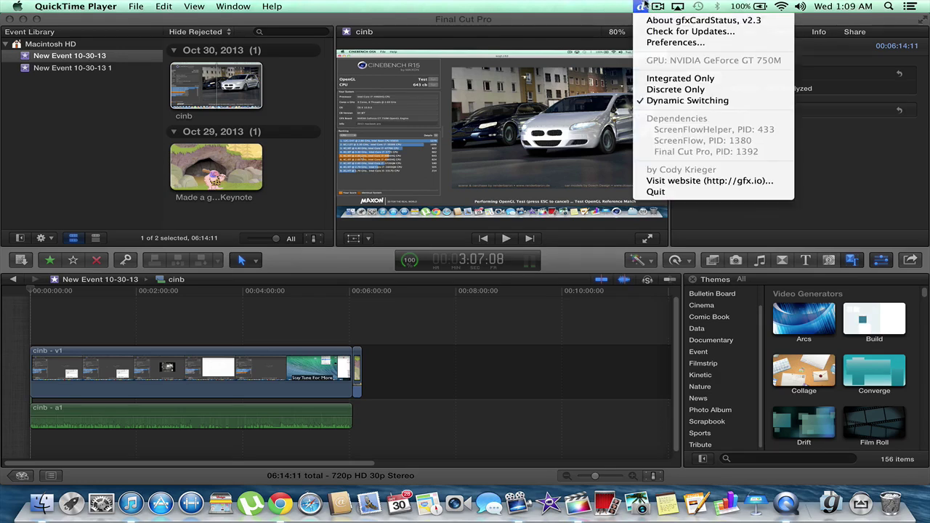
left_click(671, 193)
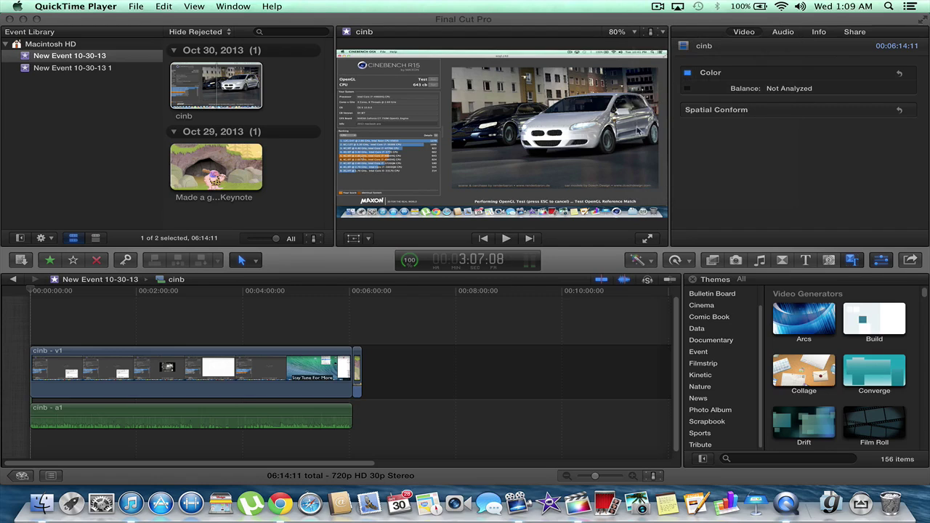
left_click(657, 6)
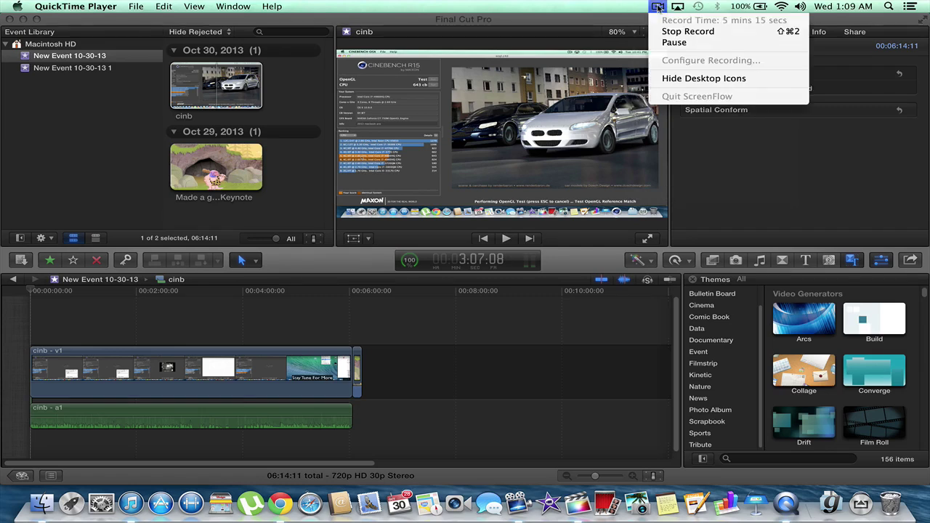